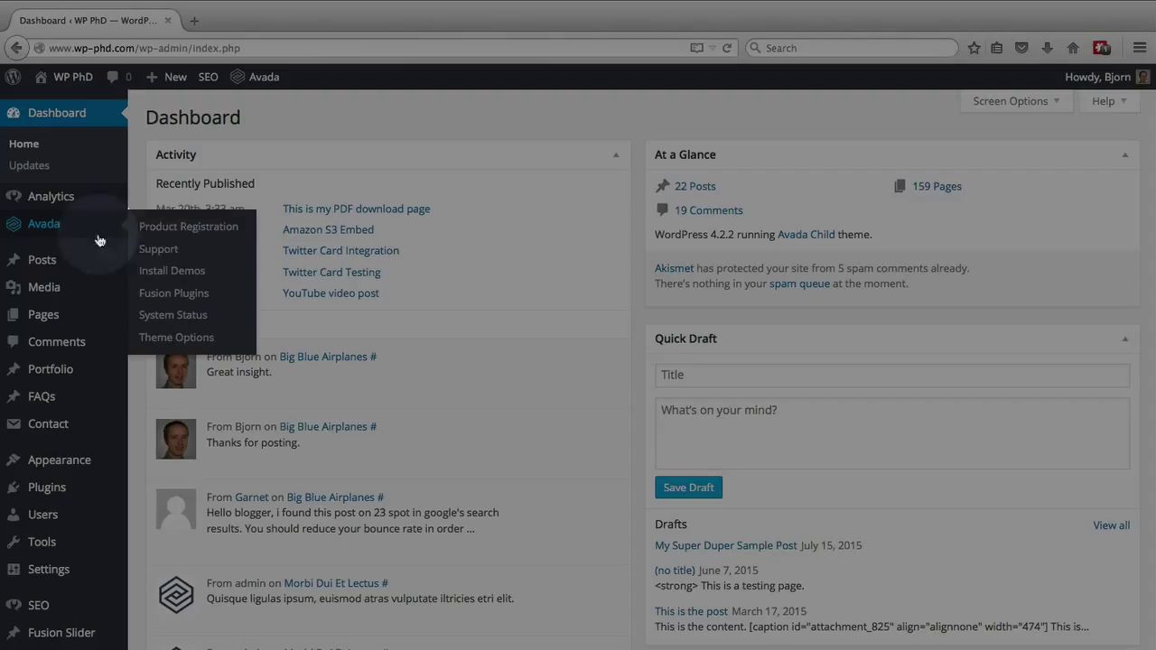
# - Open Avada's Install Demos page and browse the Classic, Agency, App, Travel, Cafe and Fashion demos
pyautogui.click(198, 277)
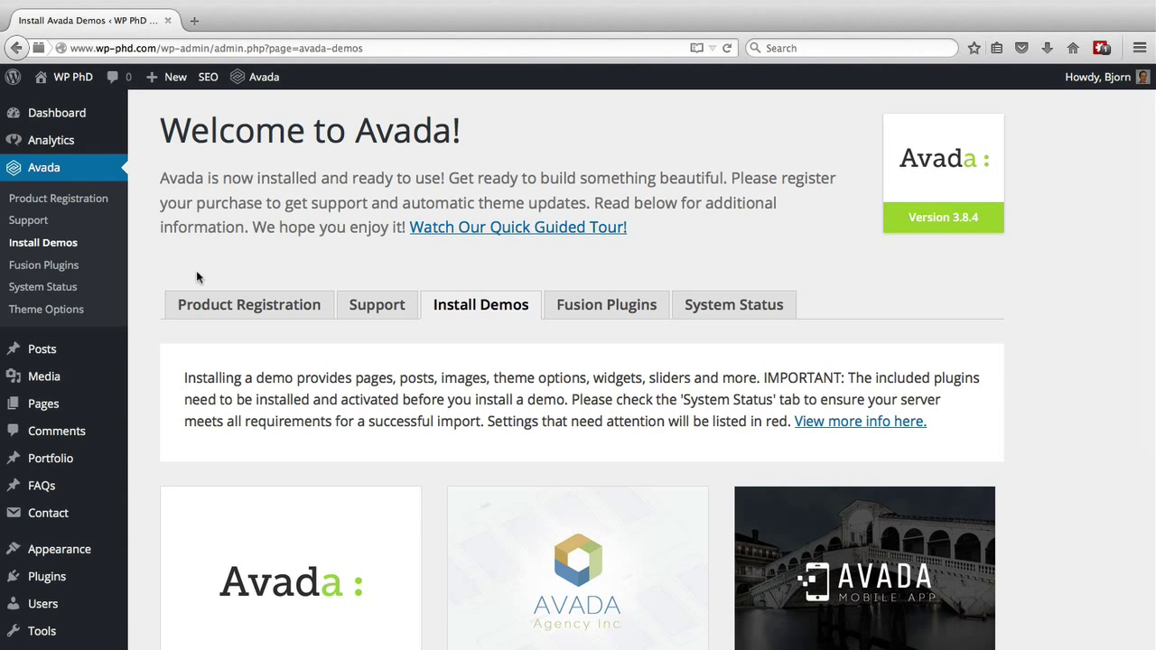
pyautogui.scroll(-3, 197, 276)
pyautogui.scroll(1, 196, 277)
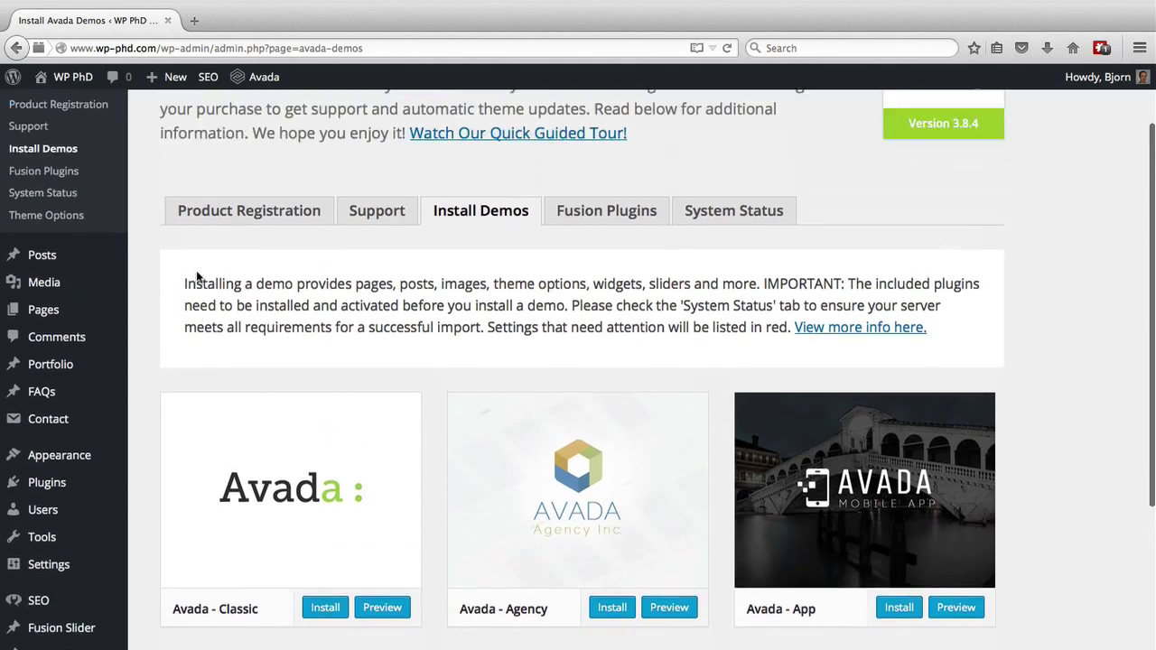
pyautogui.scroll(1, 196, 276)
pyautogui.scroll(-3, 195, 277)
pyautogui.scroll(-4, 151, 312)
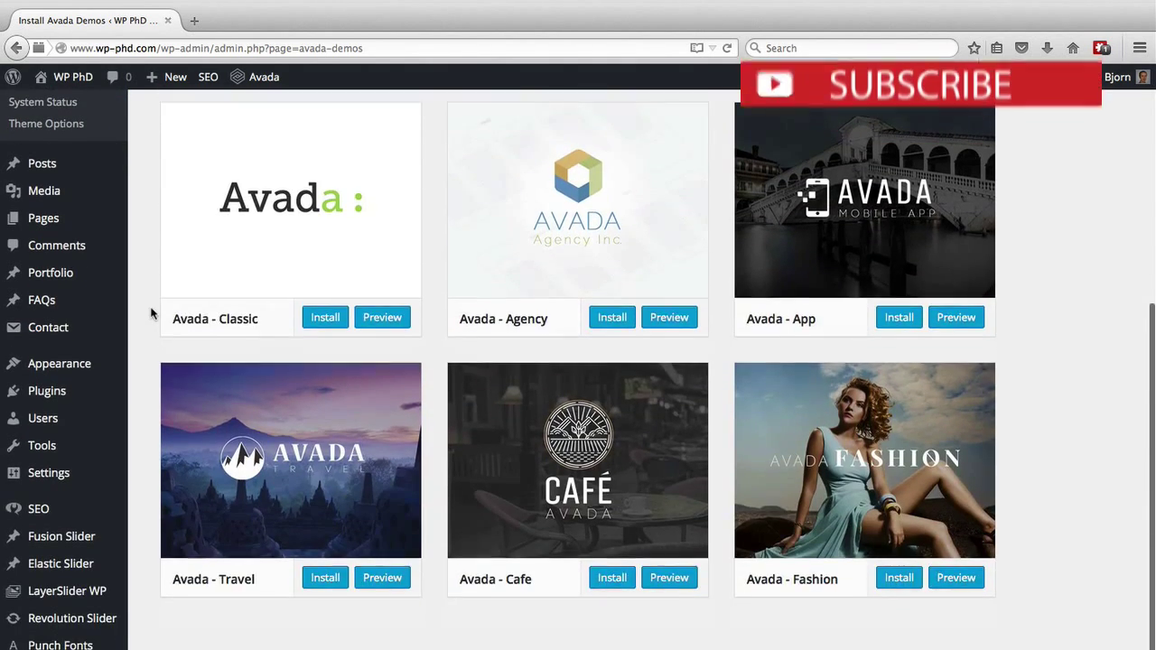
pyautogui.scroll(1, 152, 312)
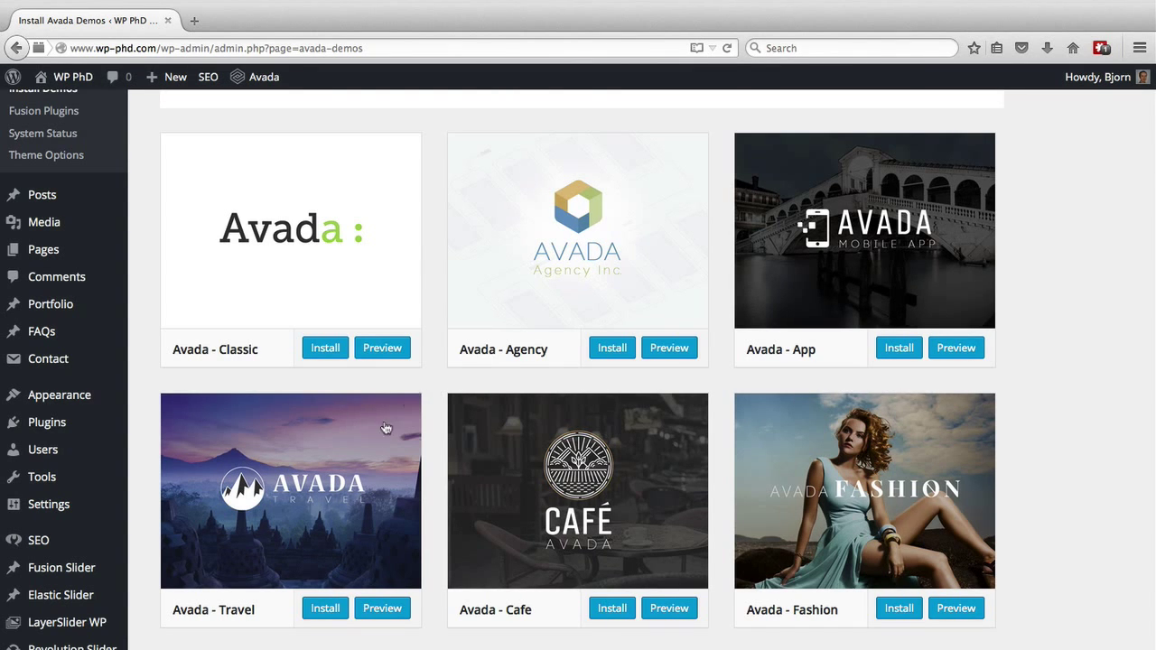
# - Install the Avada - Travel demo, accepting the content replacement warning
pyautogui.click(325, 608)
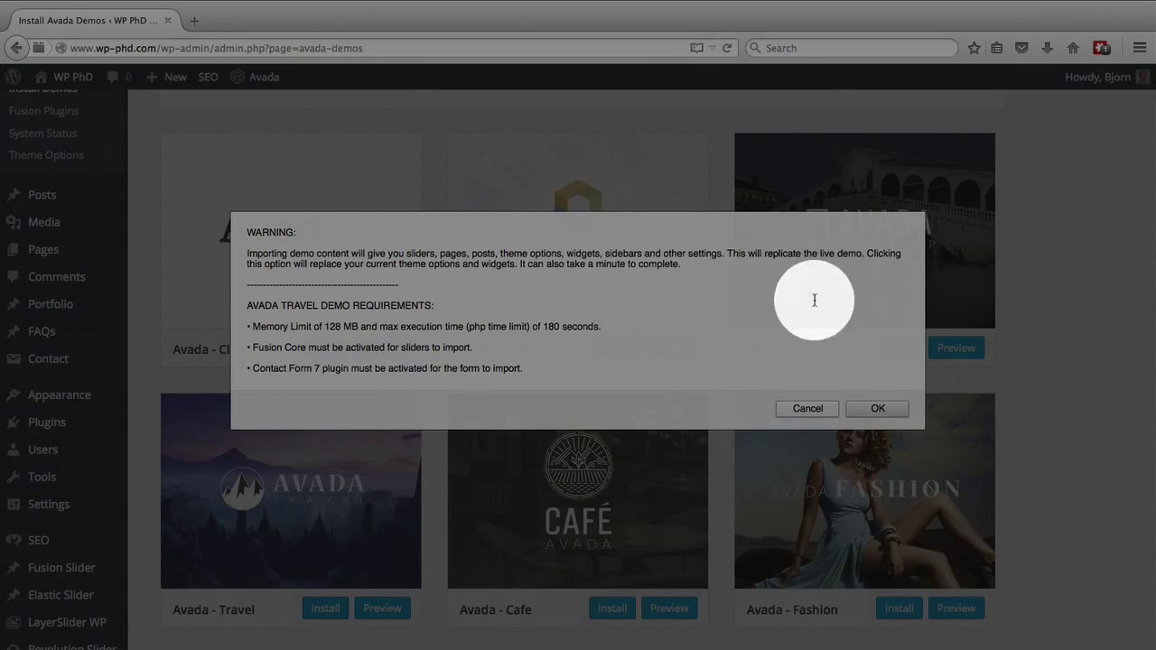
pyautogui.click(877, 409)
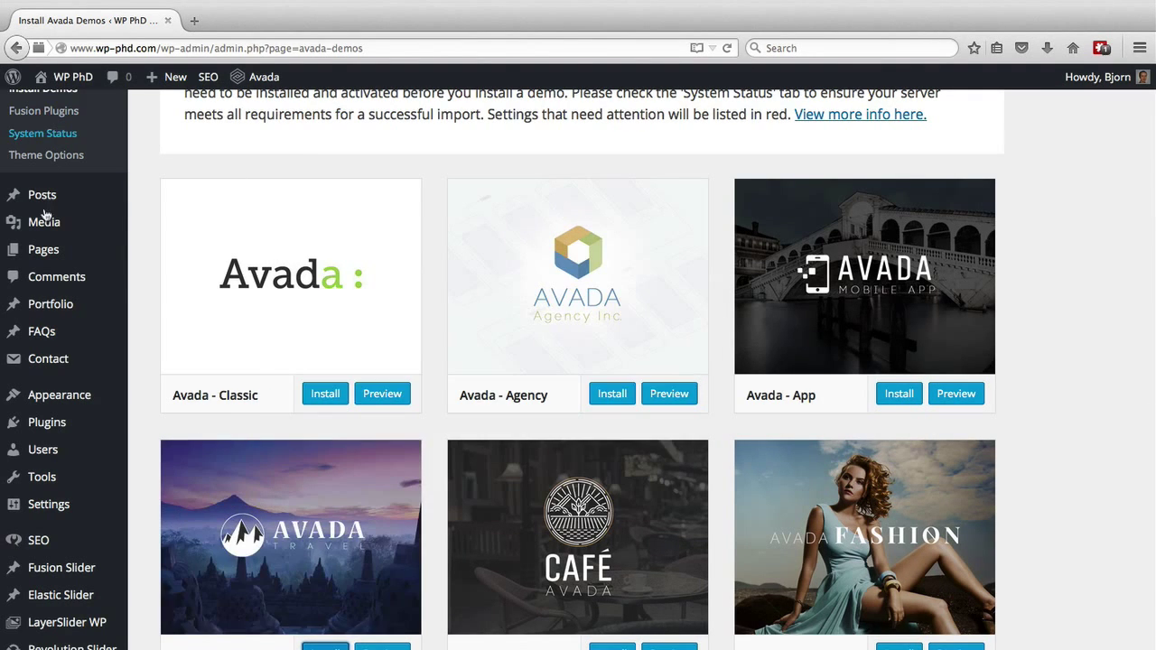
# - Go to Pages > All Pages to view the imported Travel demo pages
pyautogui.click(42, 253)
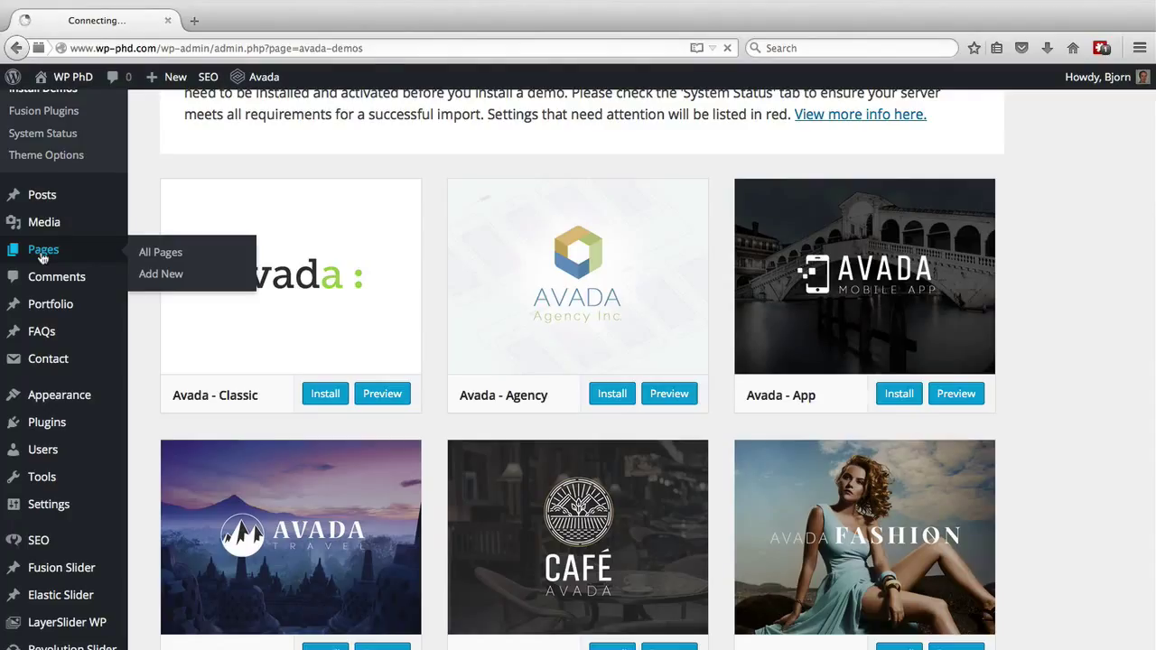